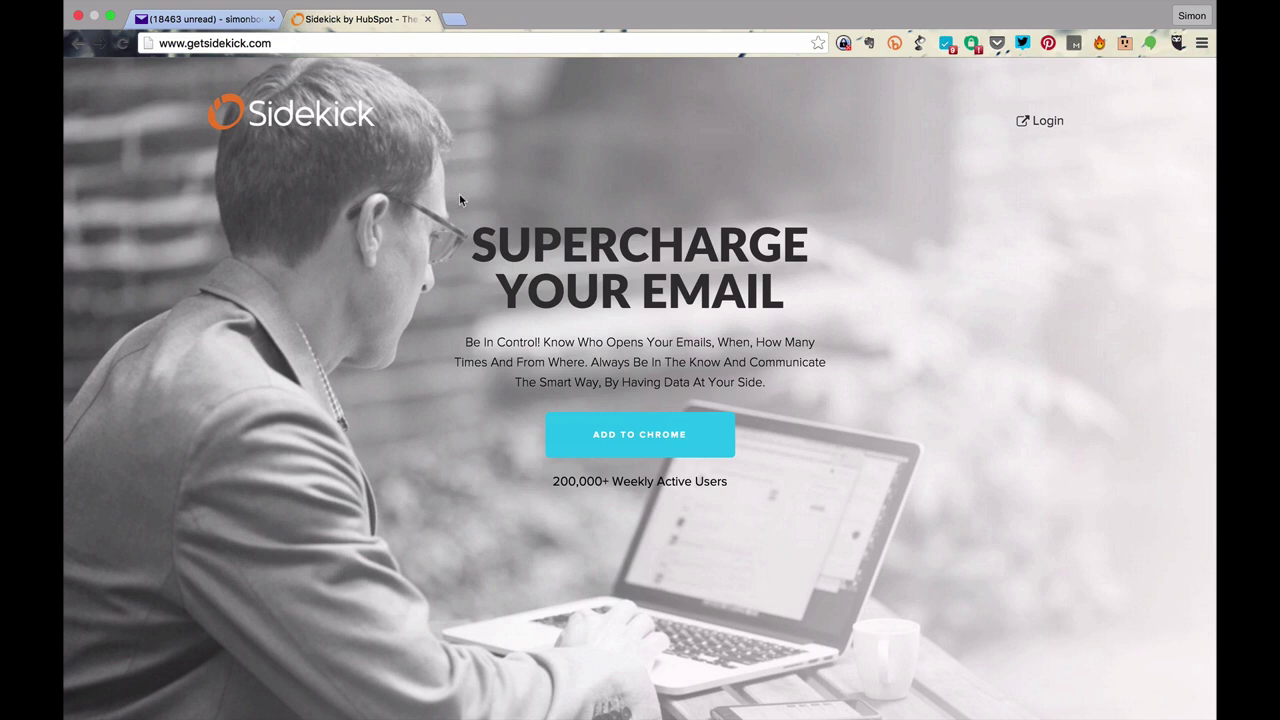
# - Add the Sidekick by HubSpot extension to Chrome and choose Gmail as the email service
pyautogui.click(627, 428)
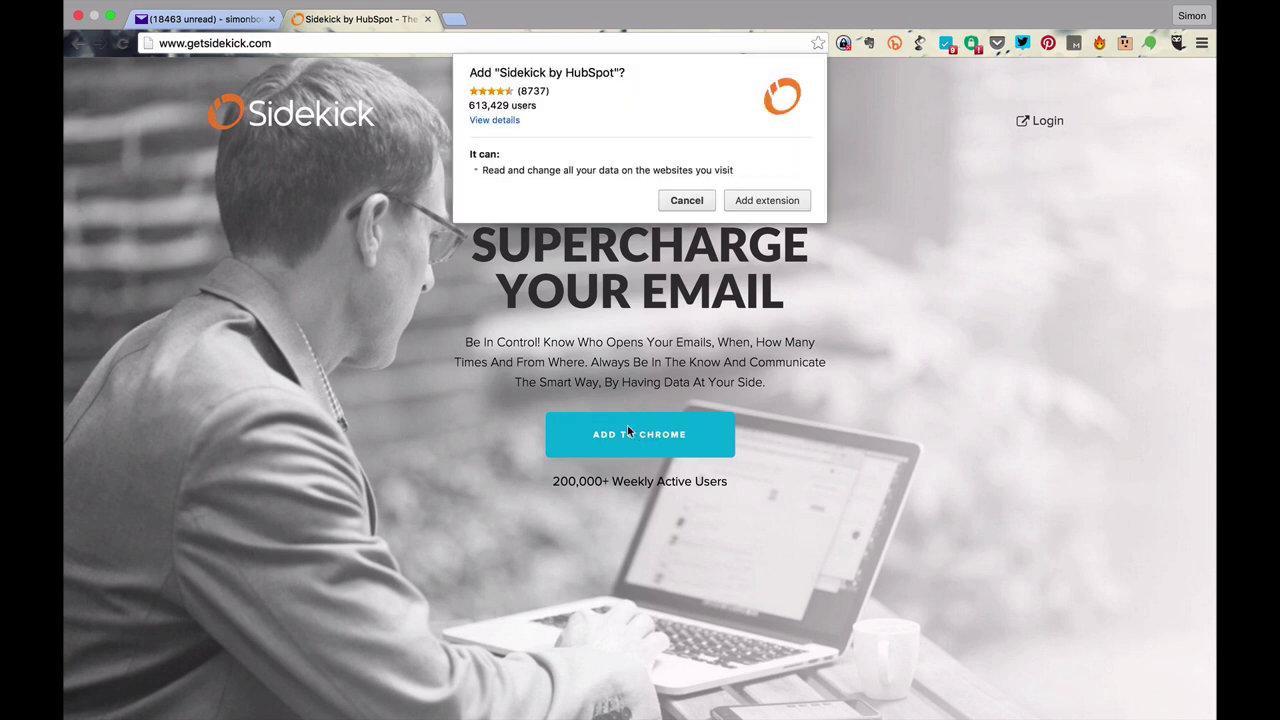
pyautogui.click(769, 199)
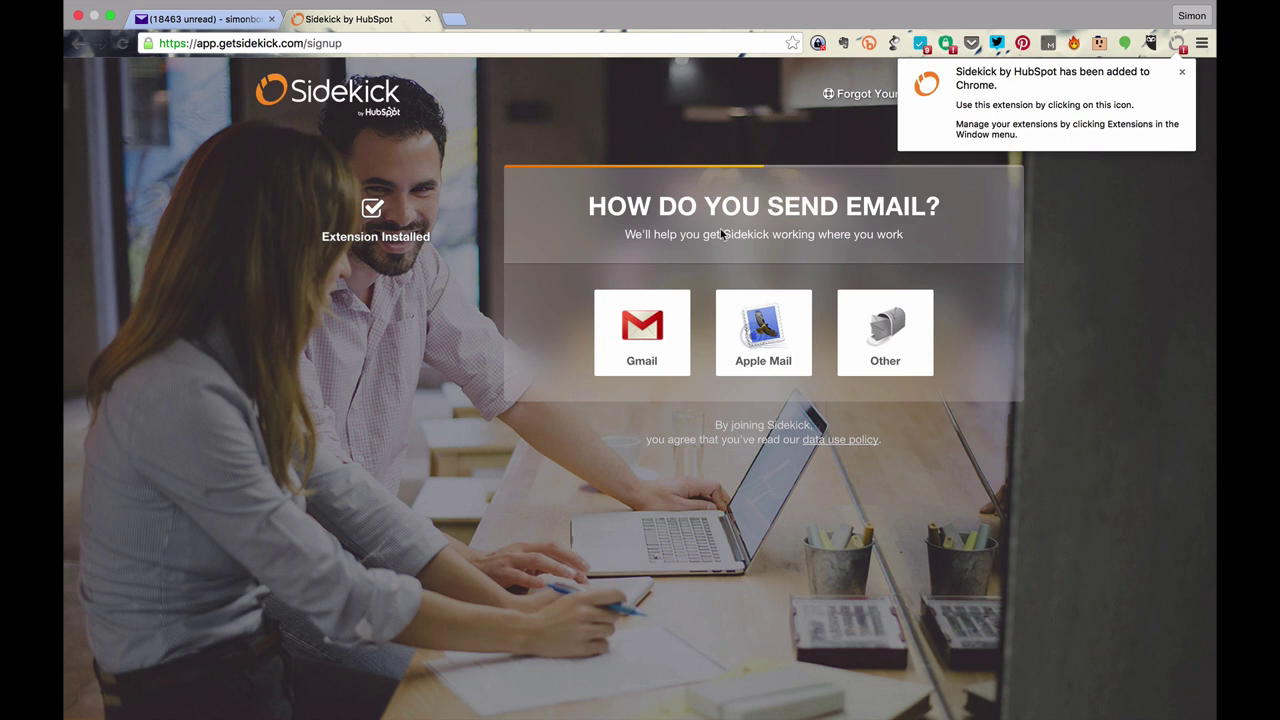
pyautogui.click(648, 333)
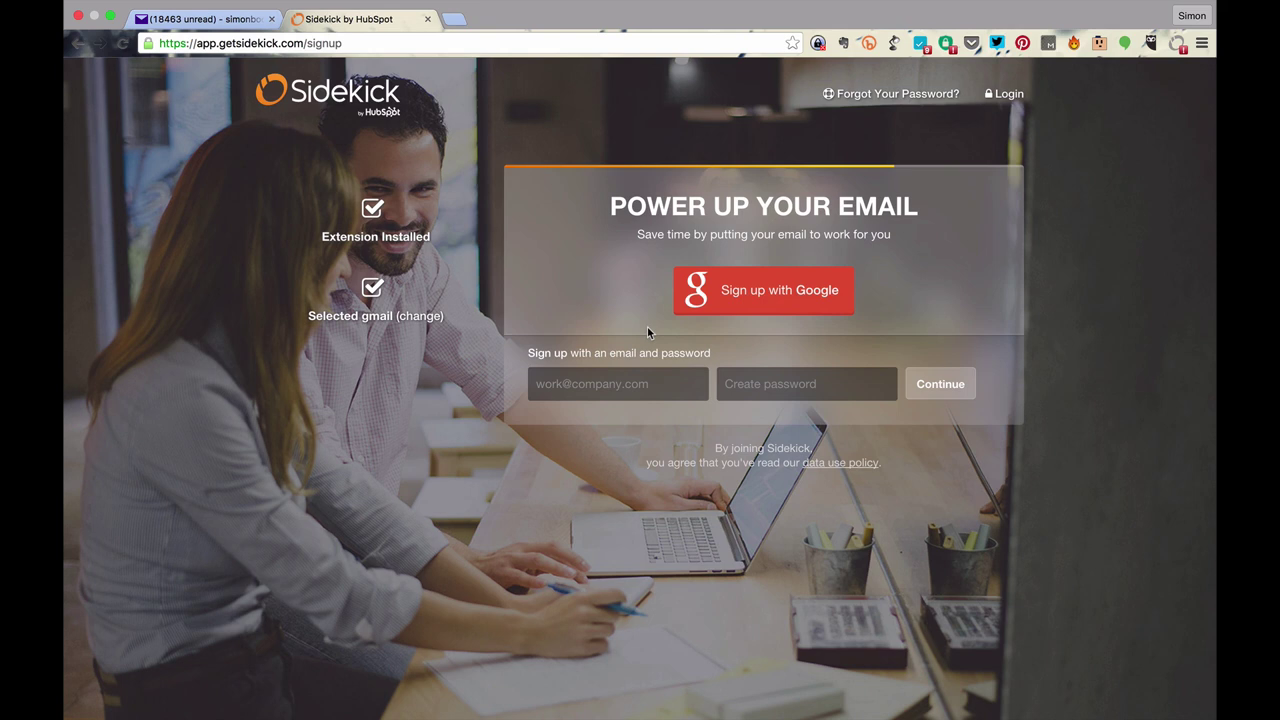
# - Sign up for Sidekick with the Google account, entering its password and allowing account access
pyautogui.click(755, 287)
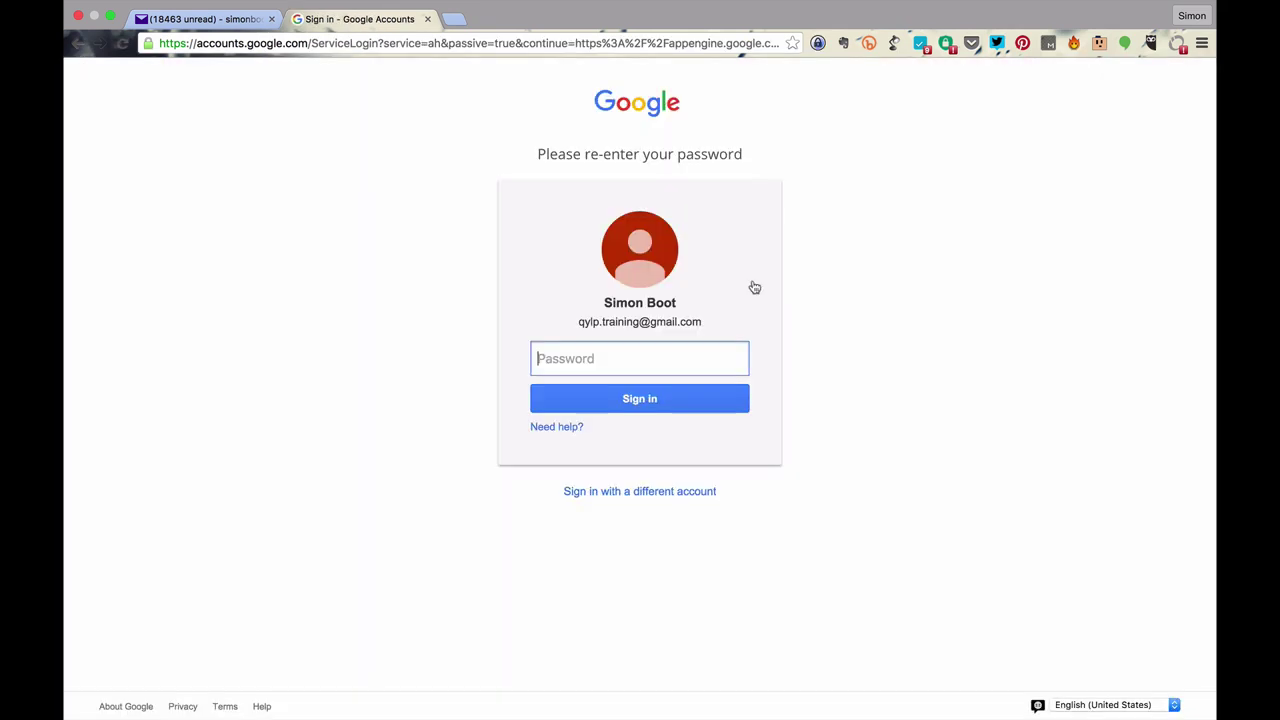
pyautogui.write('•••')
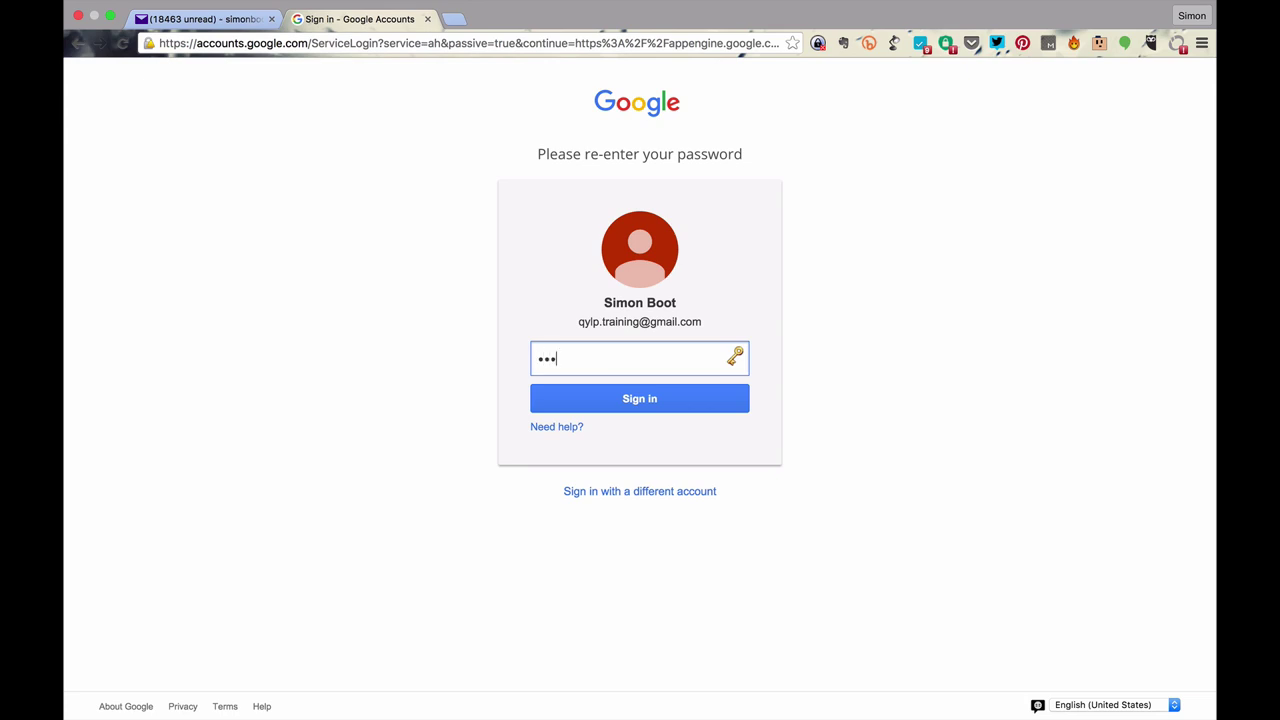
pyautogui.write('•••••')
pyautogui.click(683, 399)
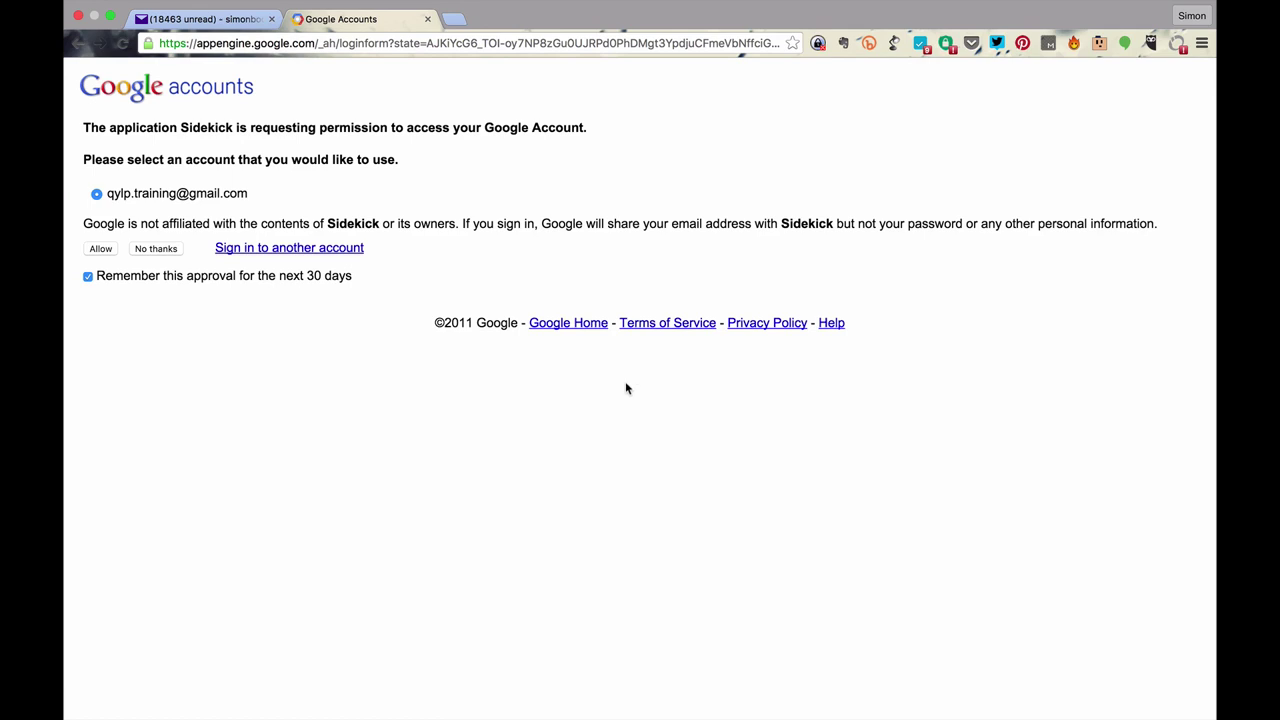
pyautogui.click(101, 249)
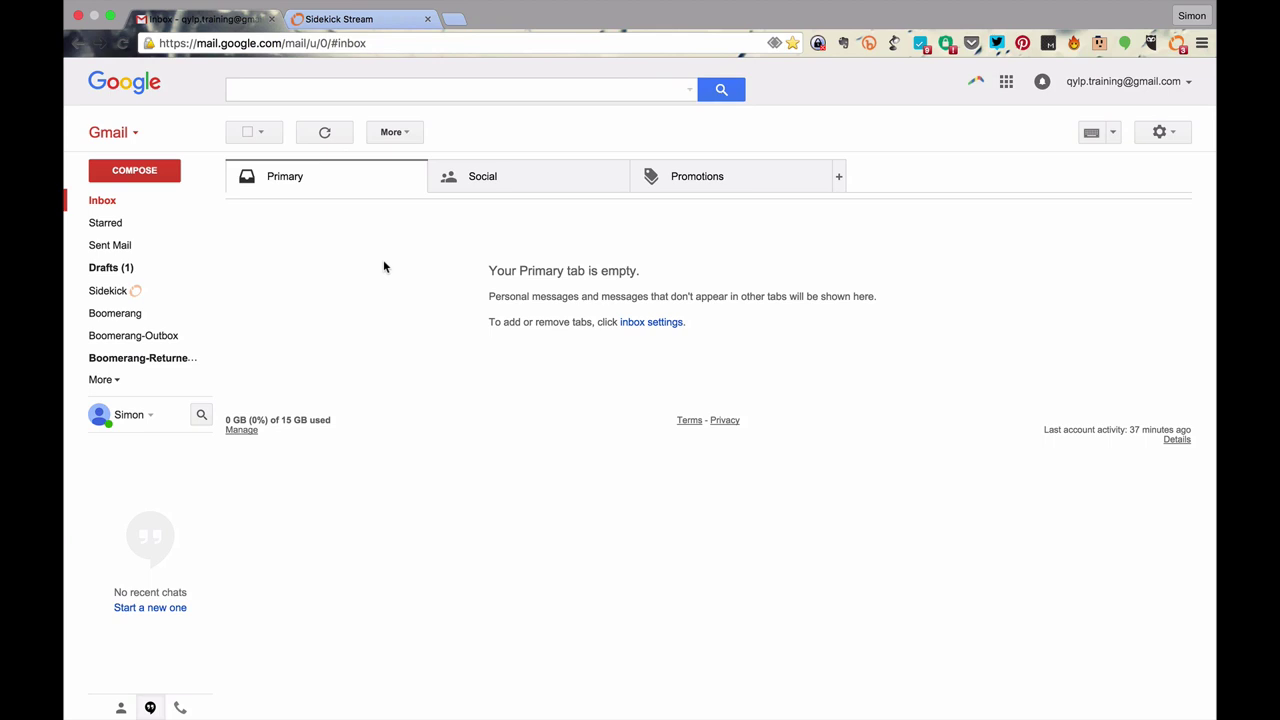
# - Open The Guardian draft from the Drafts folder for editing
pyautogui.click(114, 270)
pyautogui.click(480, 177)
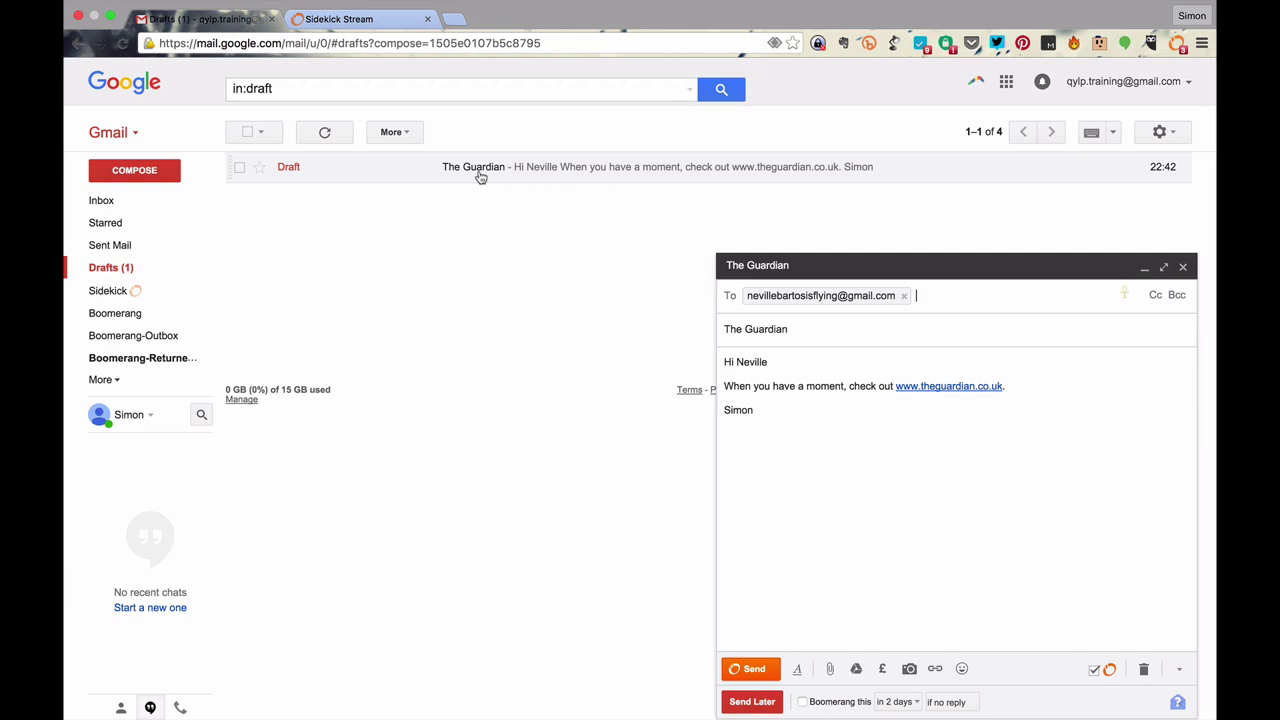
pyautogui.click(1024, 384)
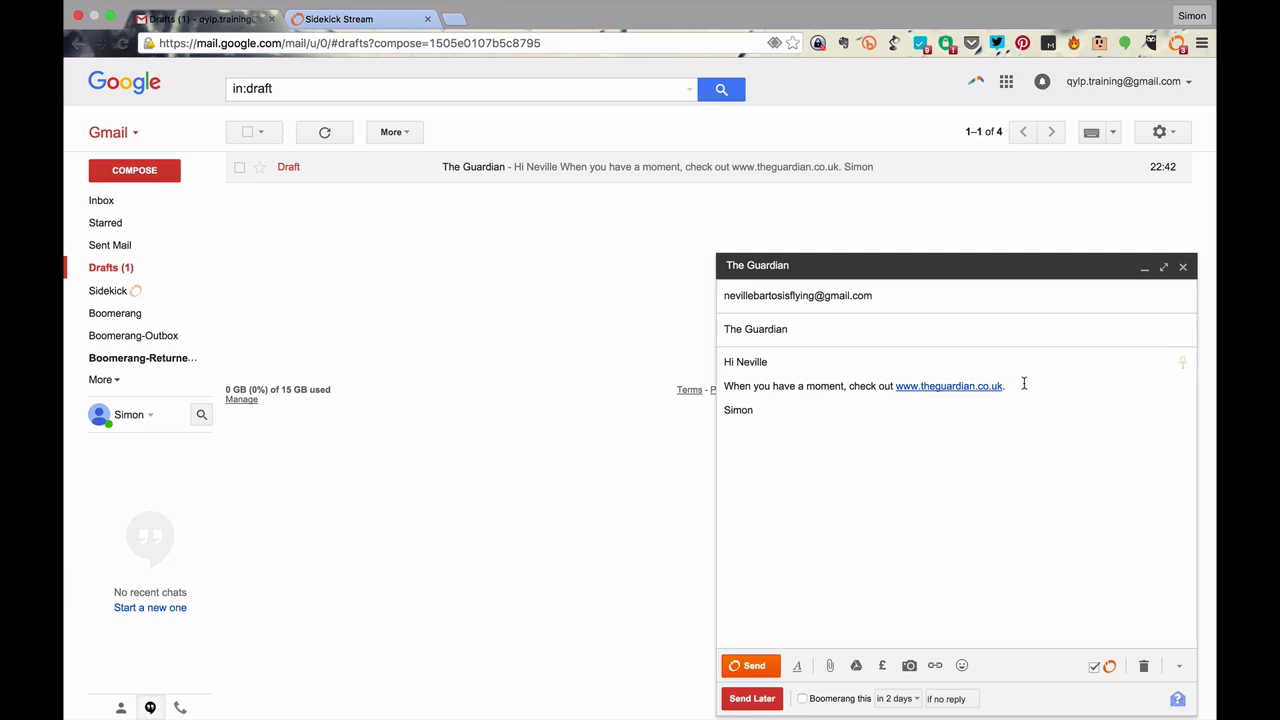
pyautogui.moveTo(1024, 383); pyautogui.dragTo(896, 386)
pyautogui.press('super+c')
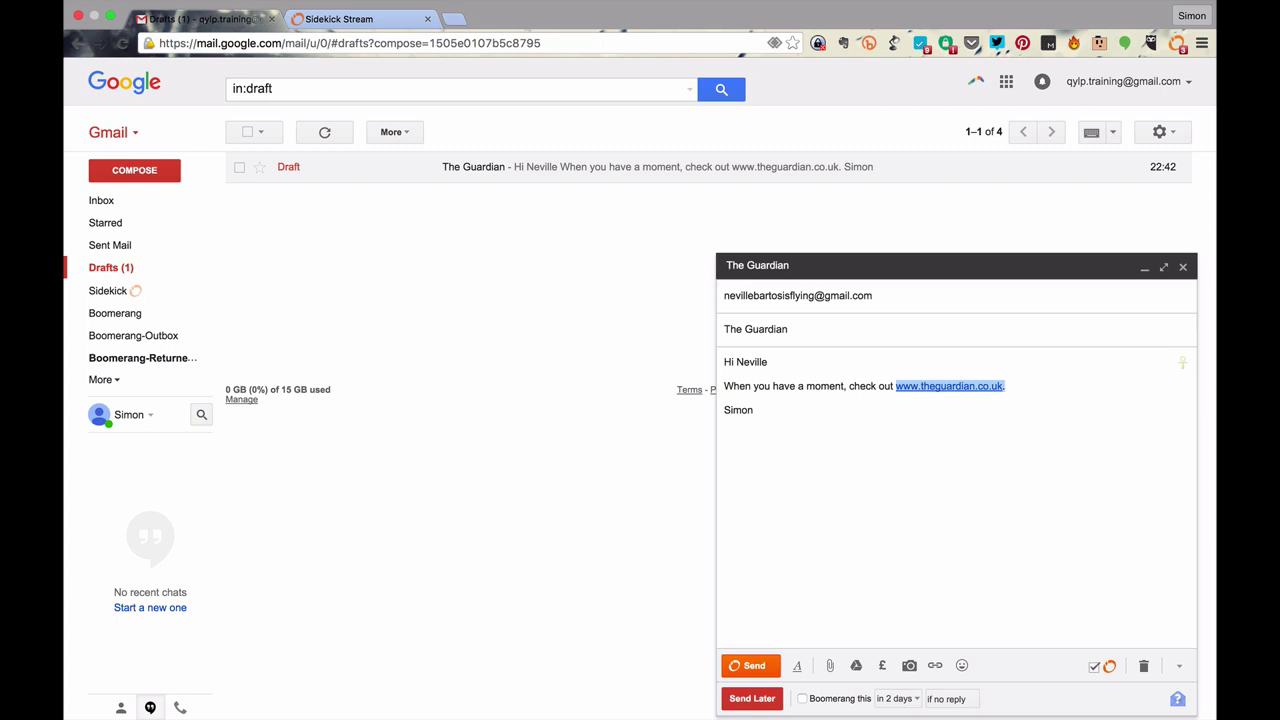
pyautogui.press('BackSpace')
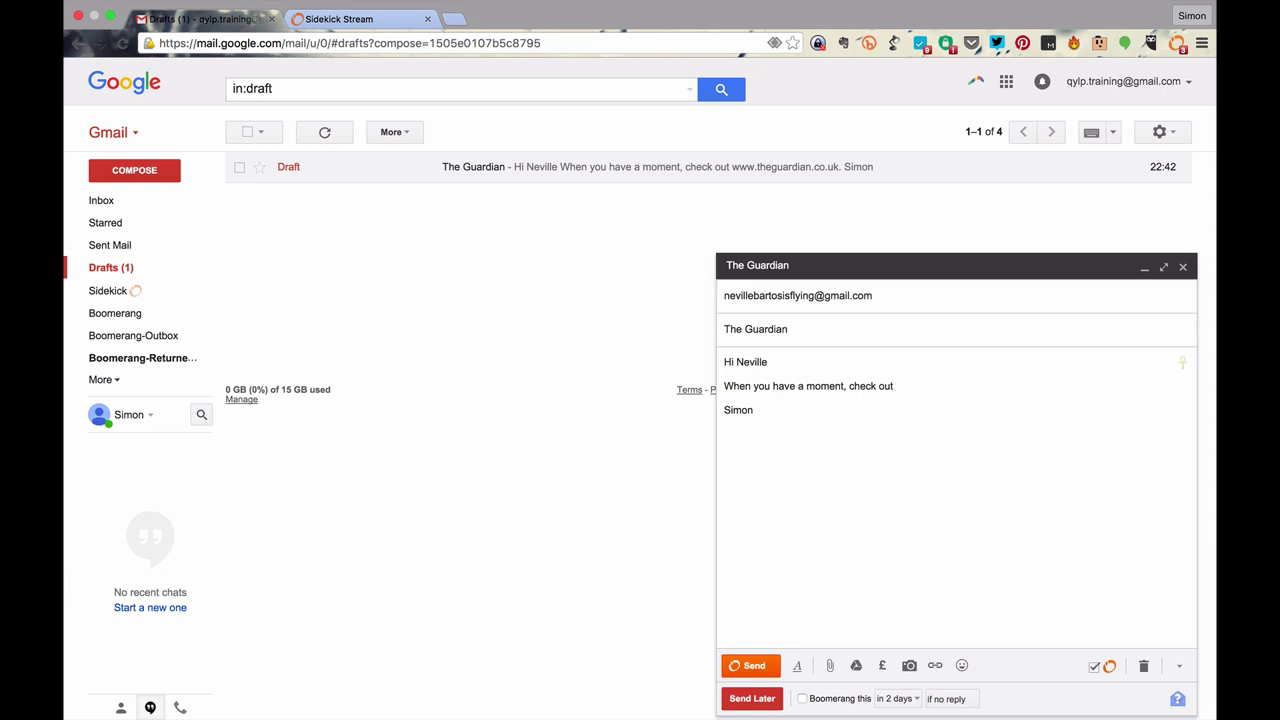
pyautogui.write('this website.')
pyautogui.press('Left')
pyautogui.hotkey('alt', 'shift', 'Left')
pyautogui.hotkey('alt', 'shift', 'Left')
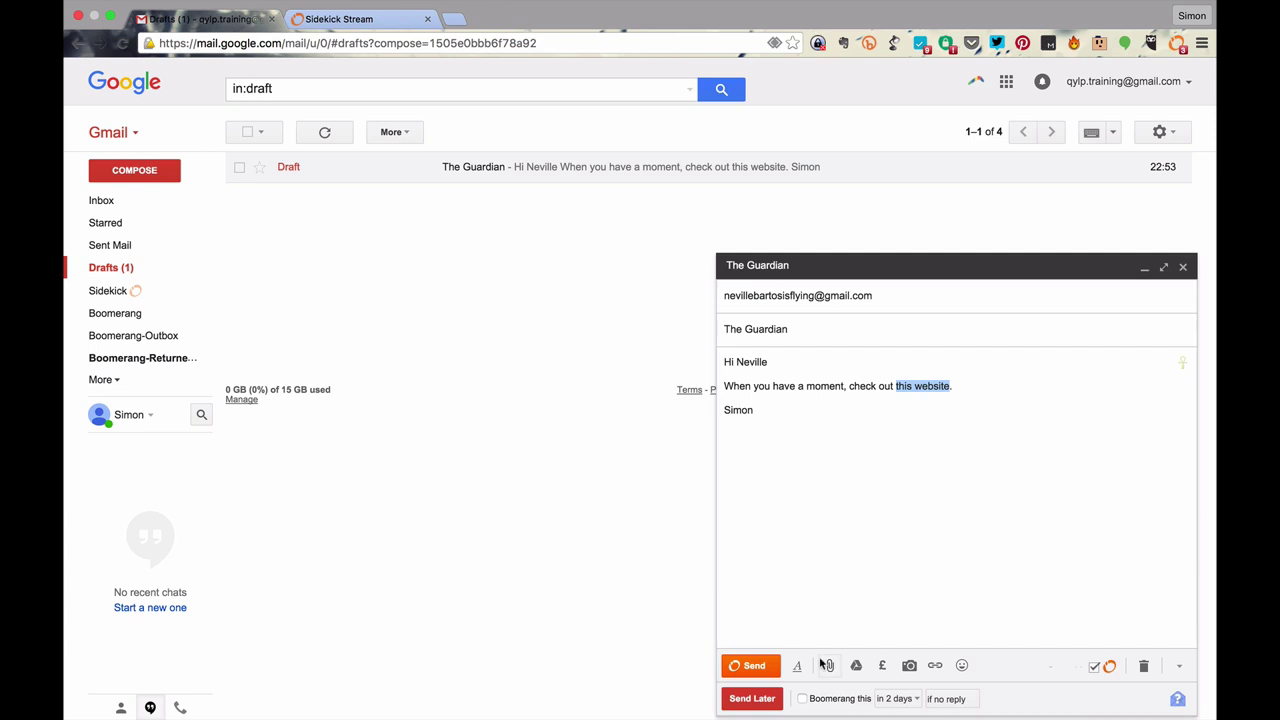
pyautogui.click(935, 666)
pyautogui.press('super+v')
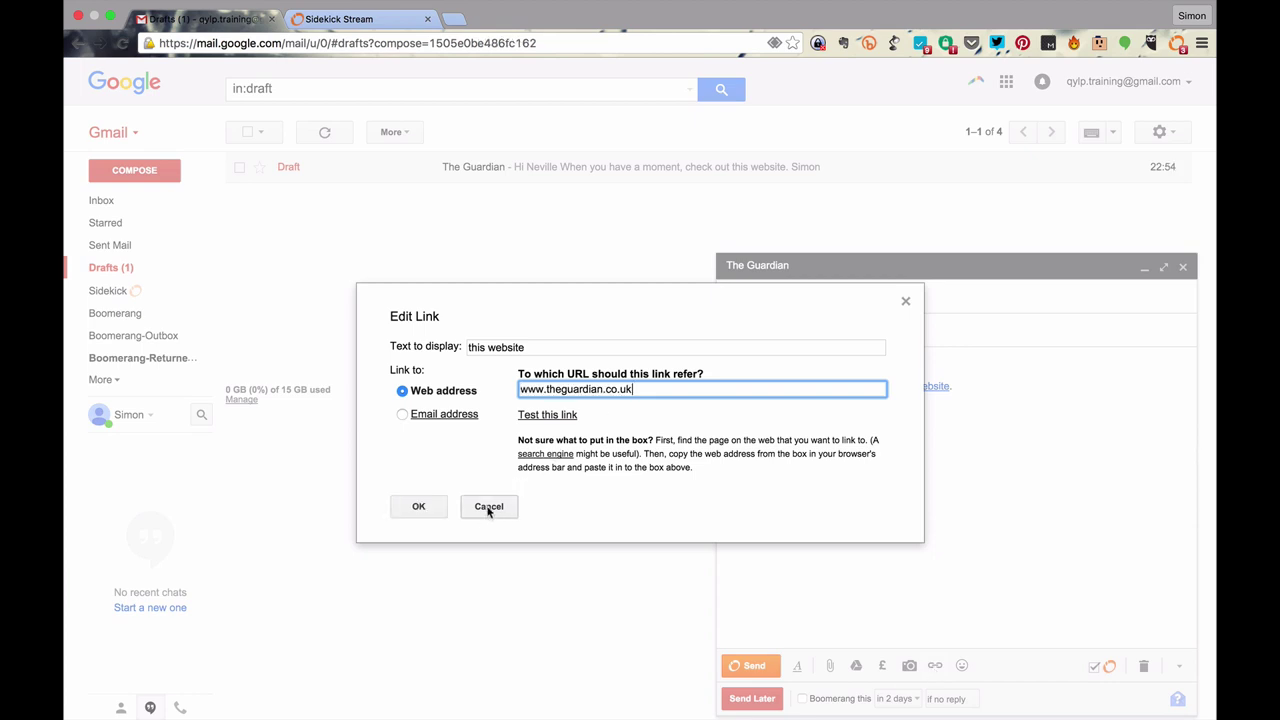
pyautogui.click(424, 509)
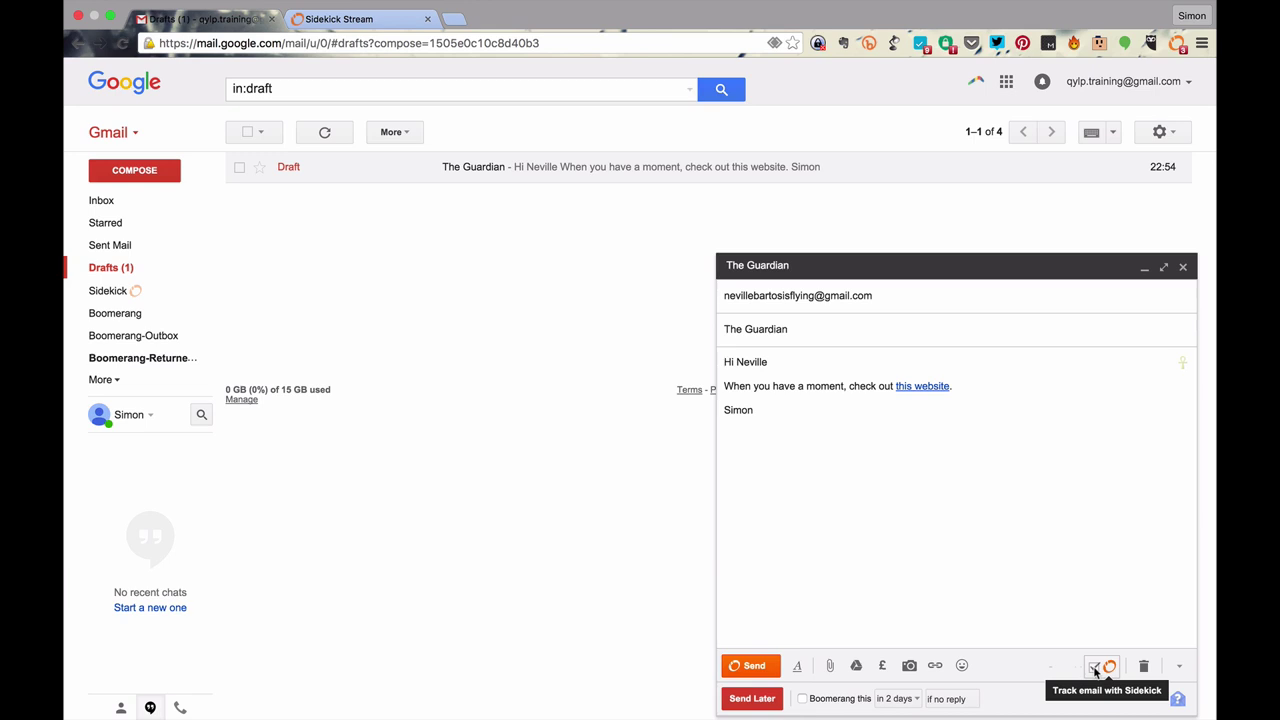
# - Make sure Sidekick tracking is on, then send The Guardian email
pyautogui.click(1095, 668)
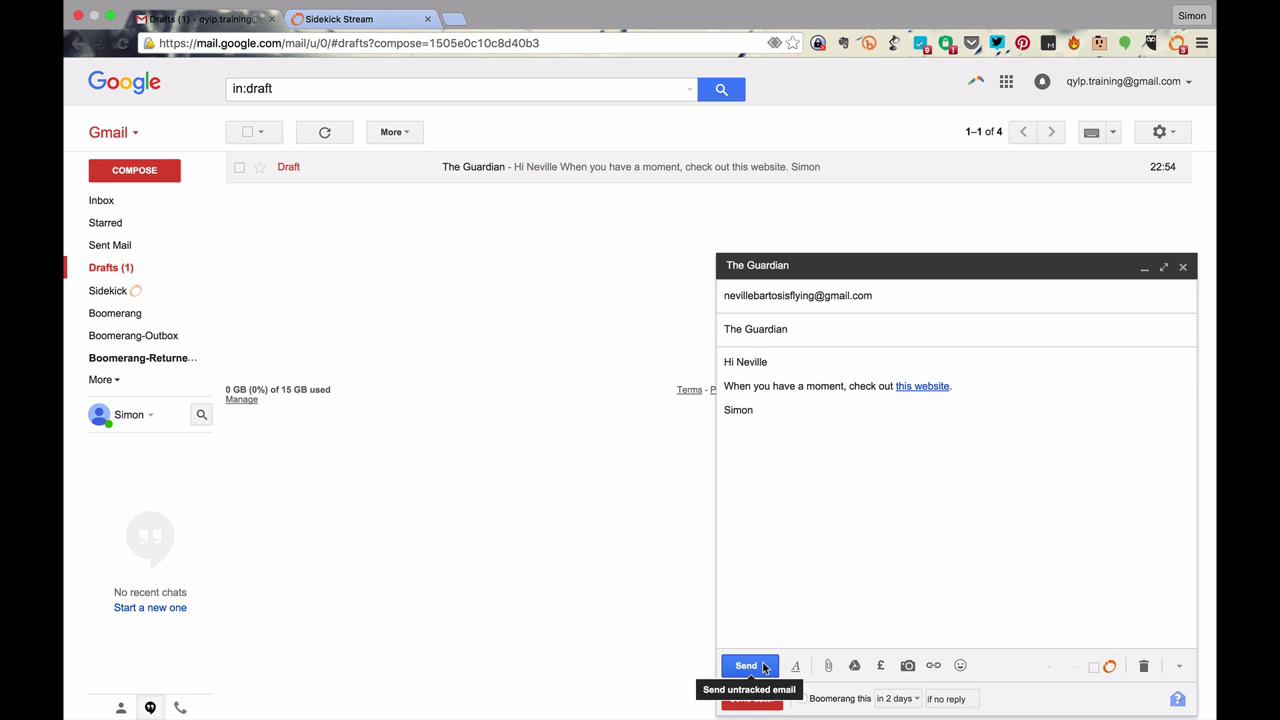
pyautogui.click(1095, 668)
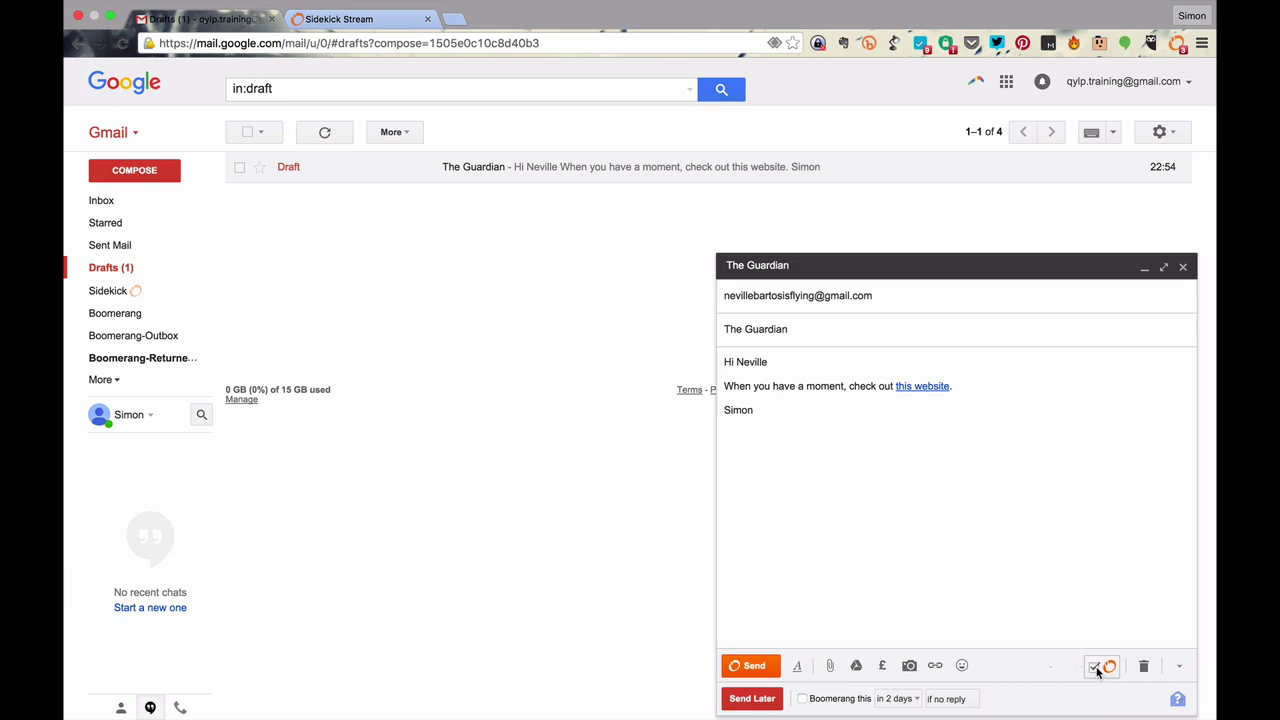
pyautogui.click(754, 667)
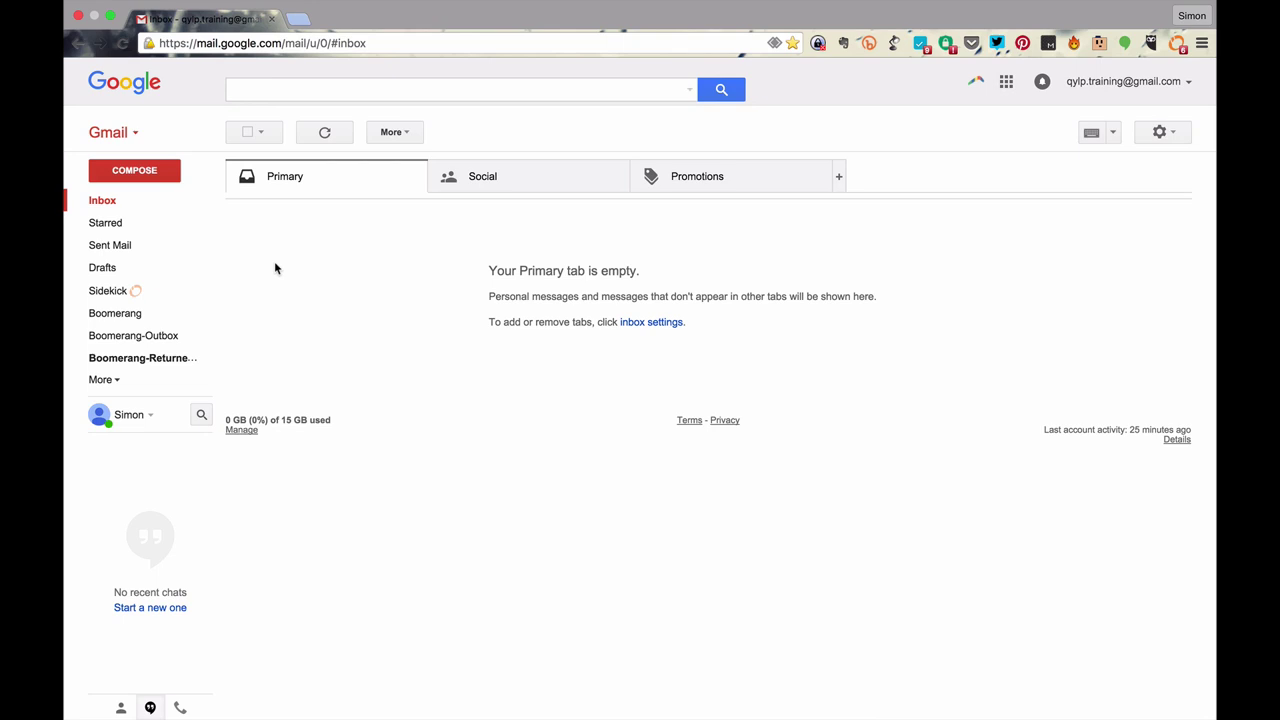
# - Open the Sidekick Activity Stream from the Sidekick label in Gmail's sidebar
pyautogui.click(106, 291)
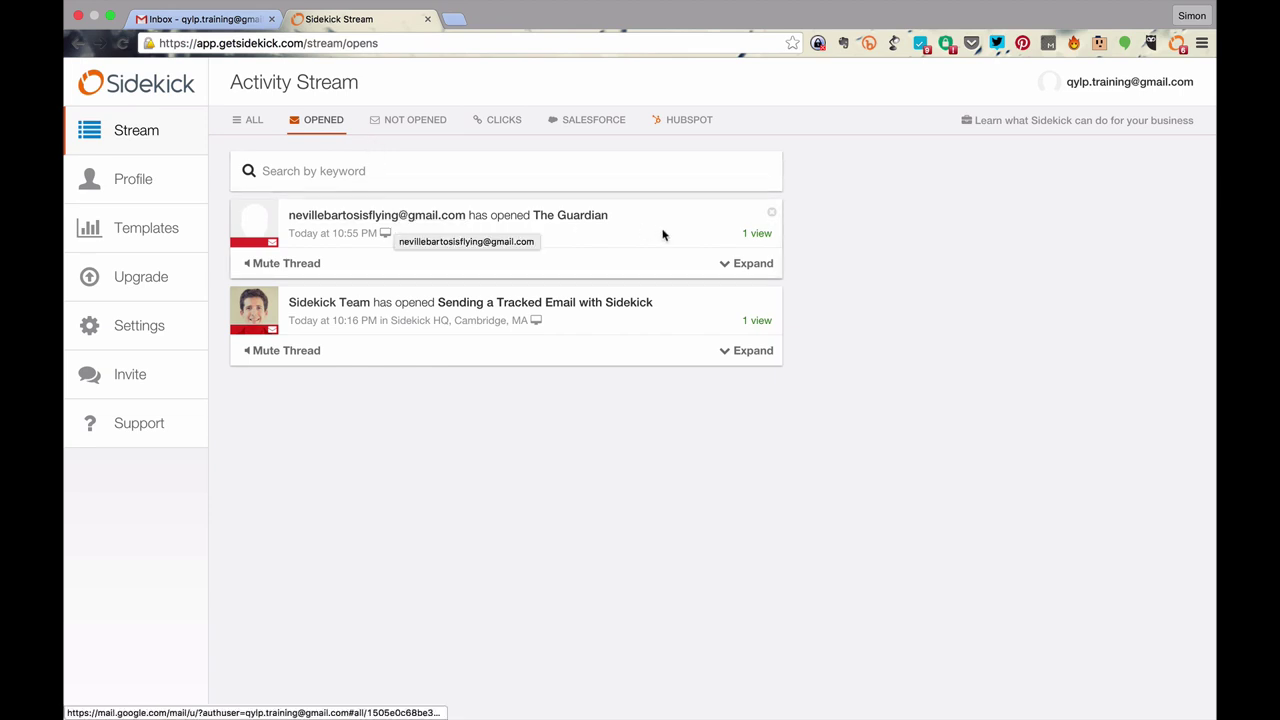
# - Expand The Guardian open entry, then filter the Activity Stream to CLICKS
pyautogui.click(730, 265)
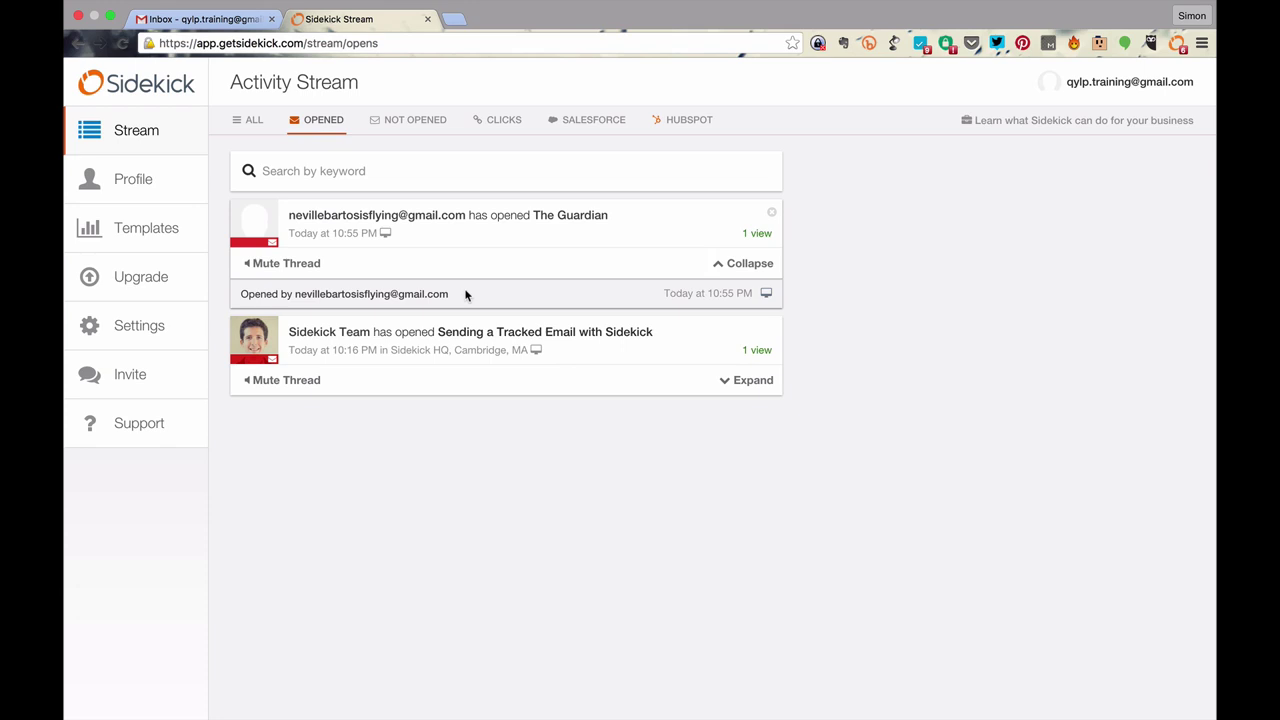
pyautogui.click(502, 121)
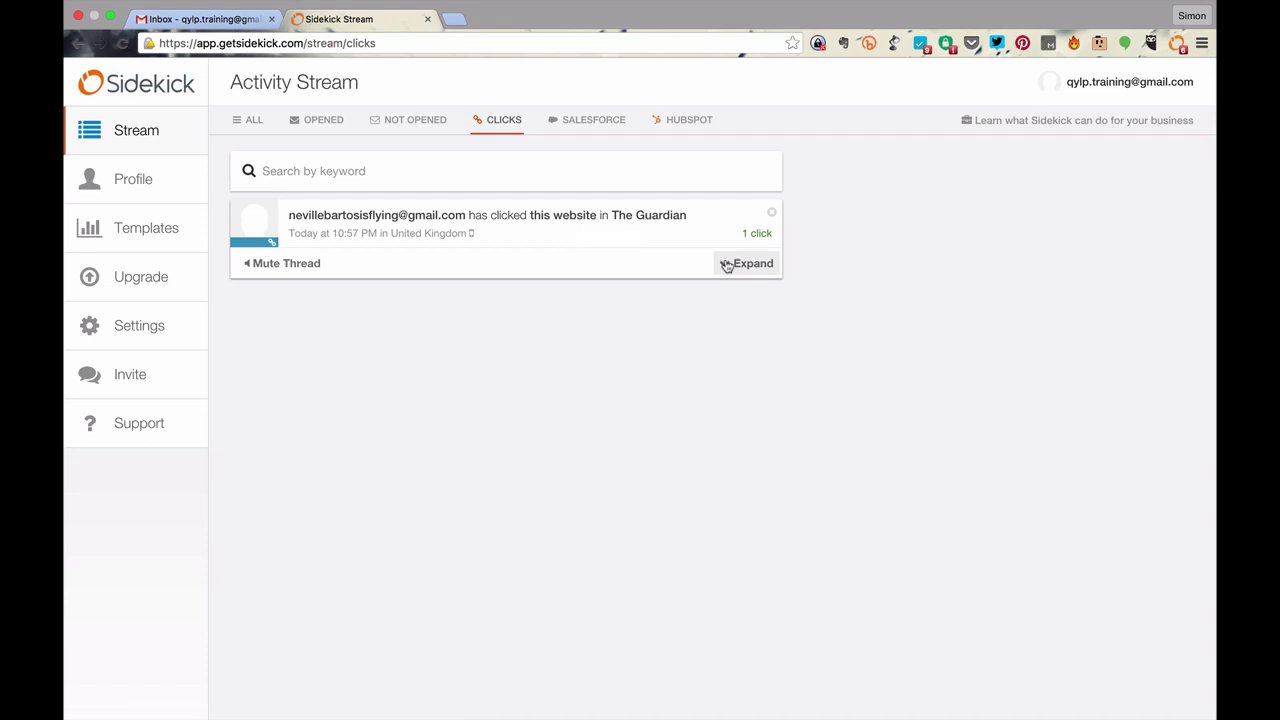
# - Expand the 'this website' click entry to see who clicked, then show ALL activity
pyautogui.click(727, 265)
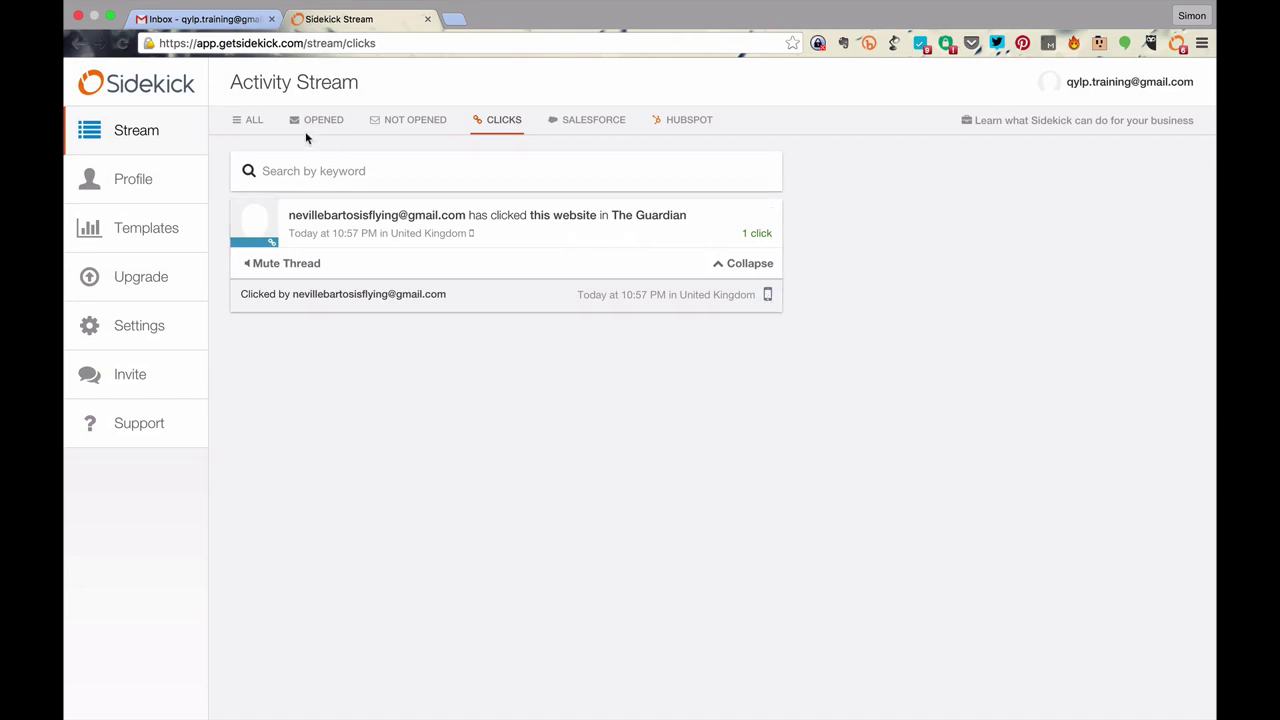
pyautogui.click(255, 121)
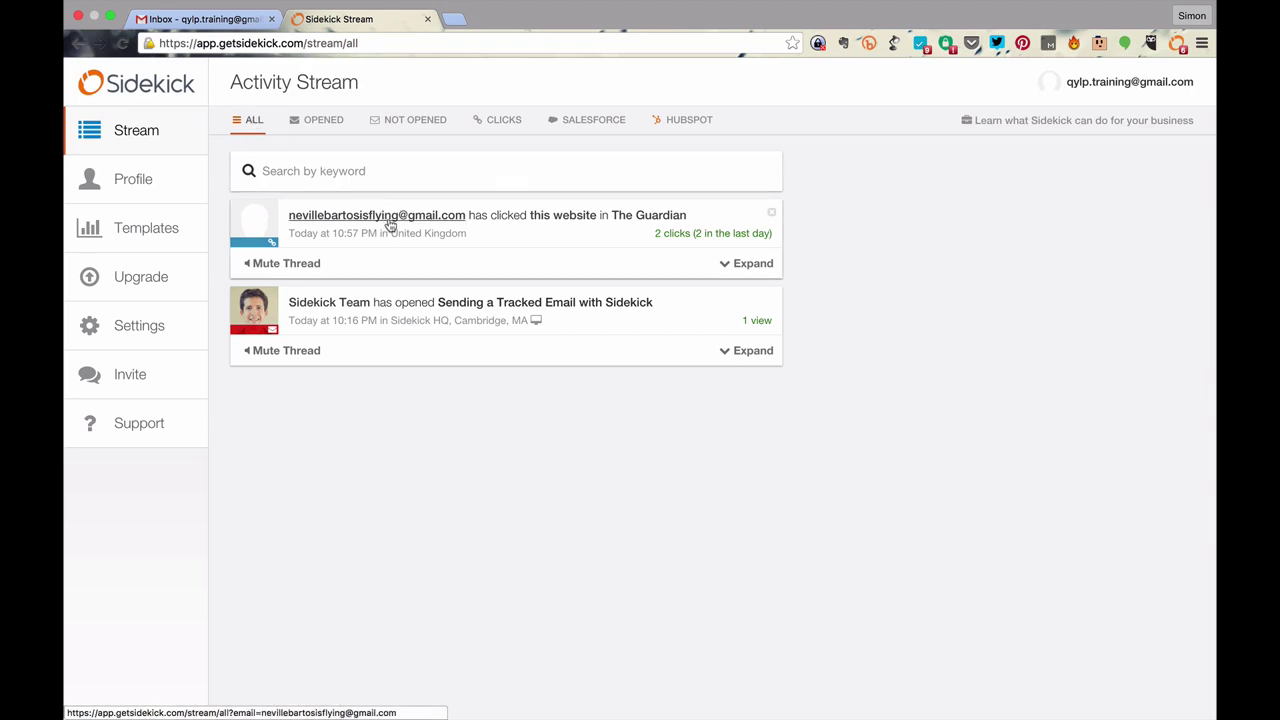
# - Expand The Guardian click entry to list both clicks at 10:57 PM and 10:55 PM
pyautogui.click(747, 264)
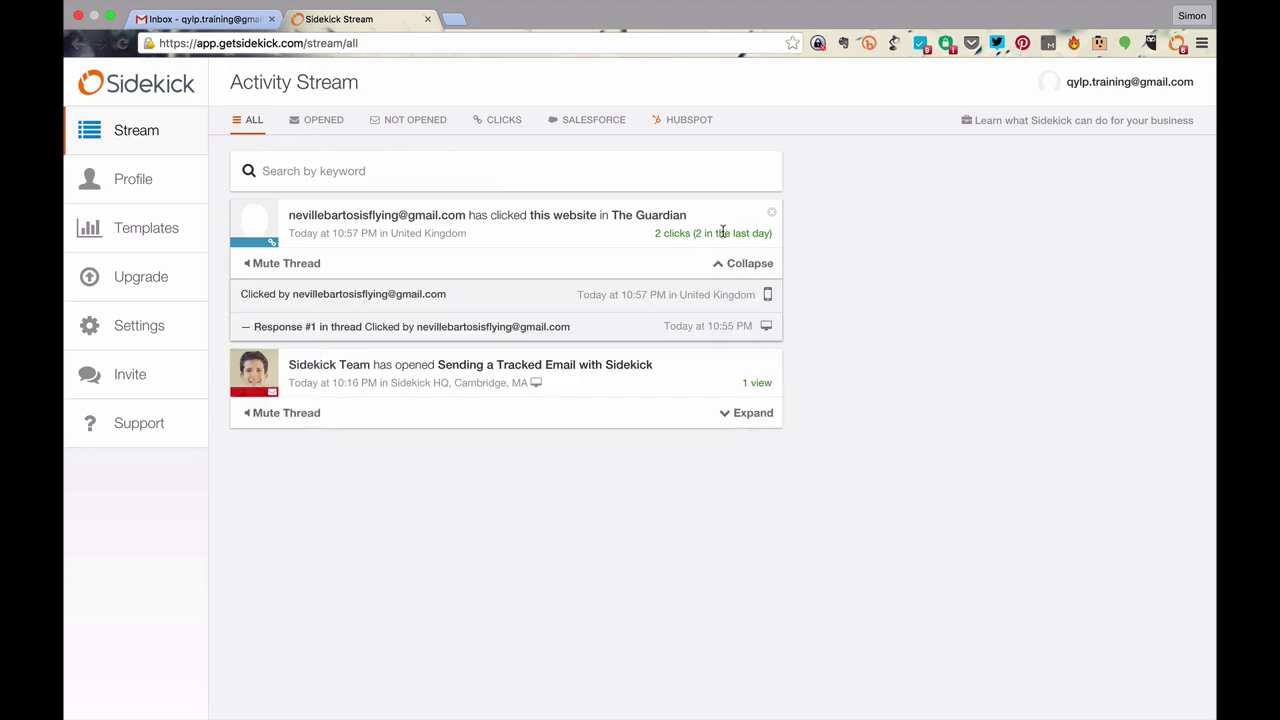